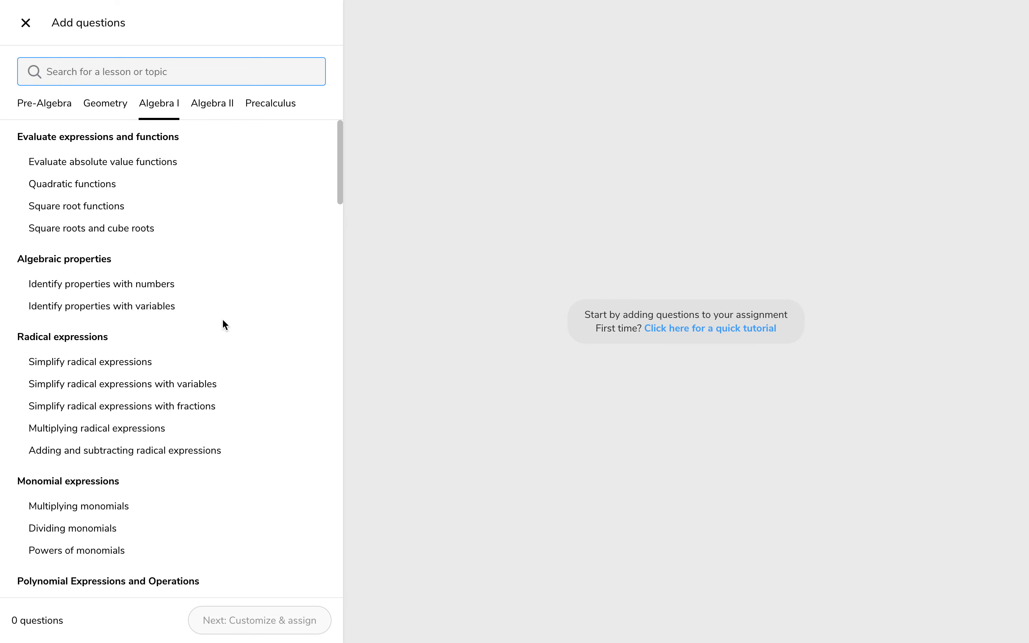
Look through the lesson topics of the five math courses, including the linear equations section of Algebra I.
scroll(223, 321, down, 7)
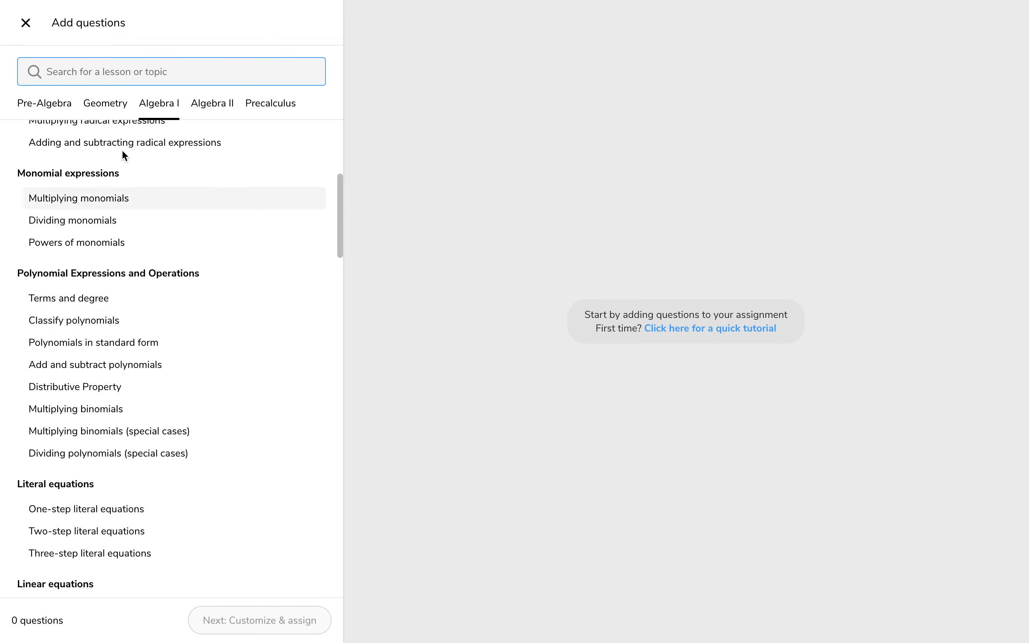
click(43, 108)
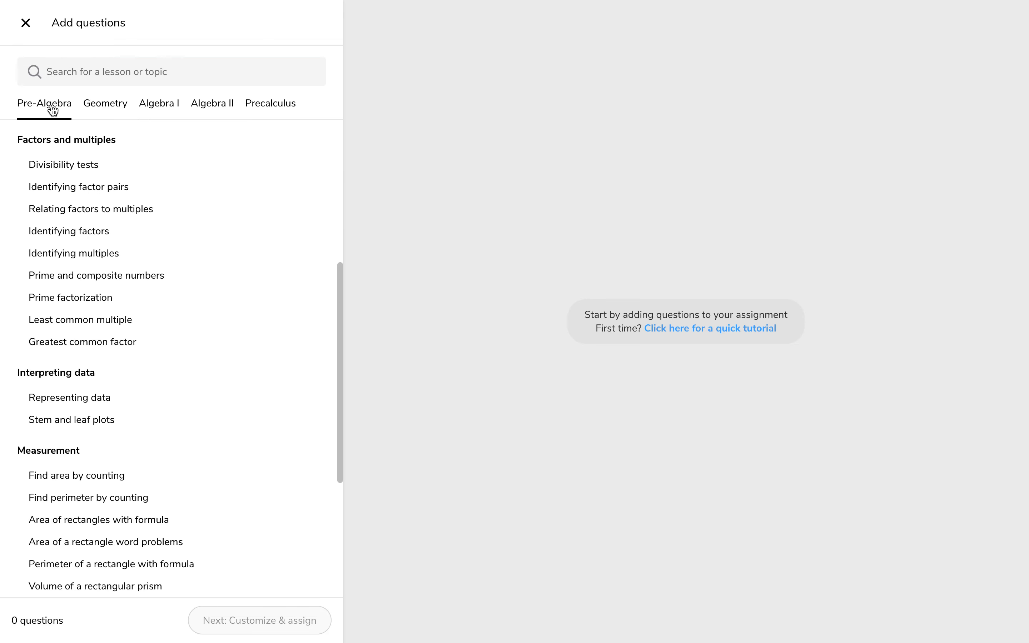
click(111, 105)
click(155, 106)
click(210, 103)
click(257, 102)
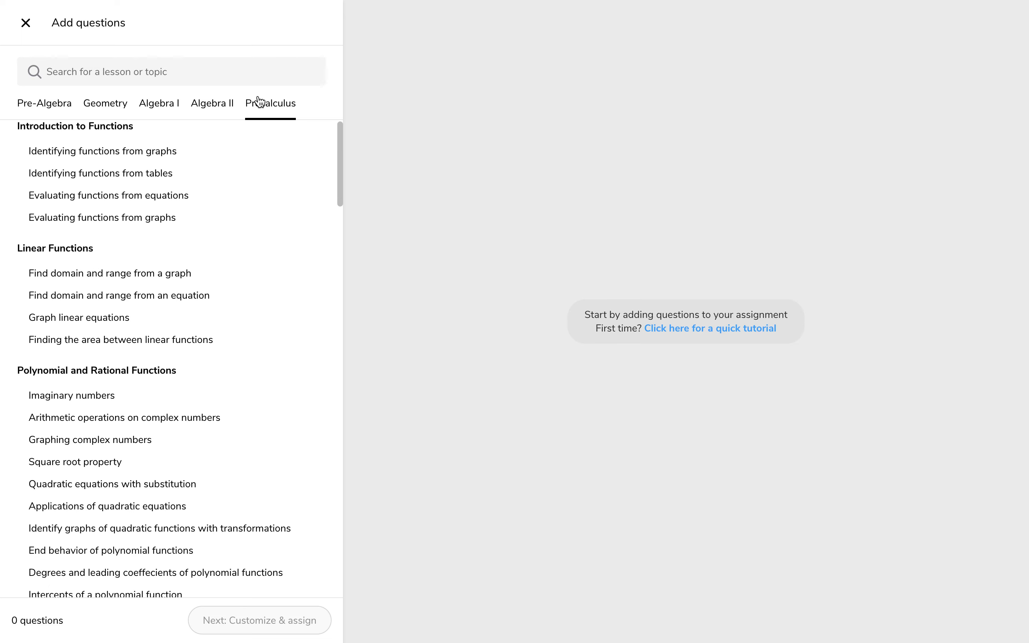
click(162, 109)
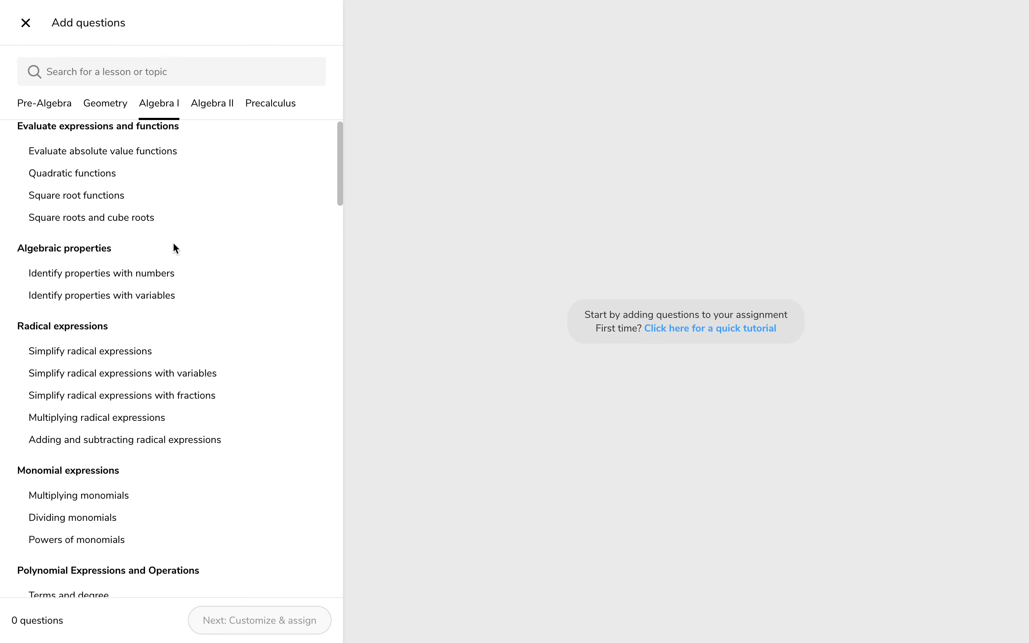
scroll(174, 246, down, 15)
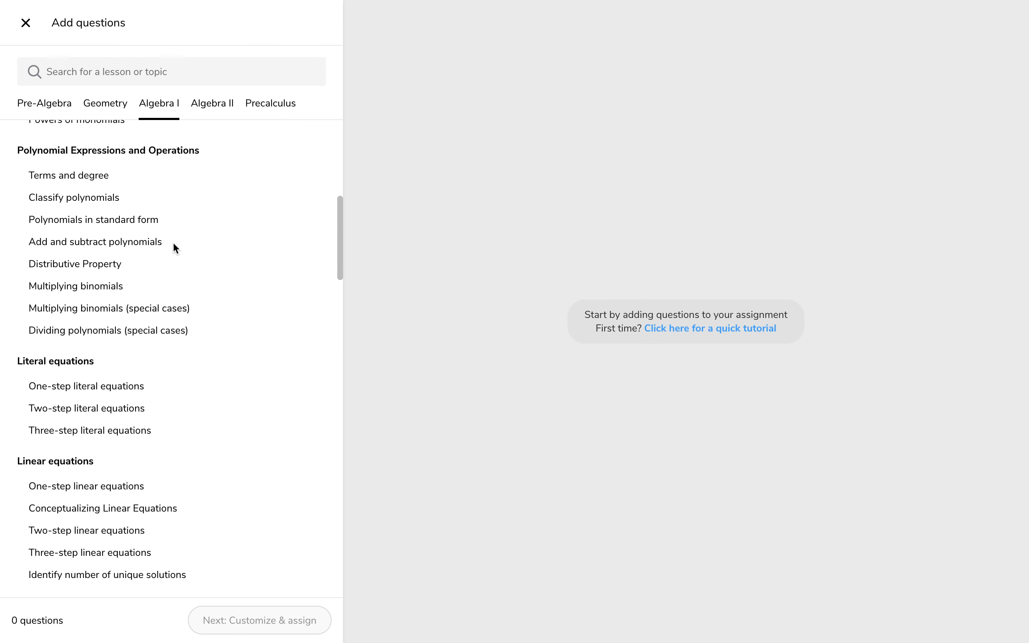
scroll(175, 249, down, 3)
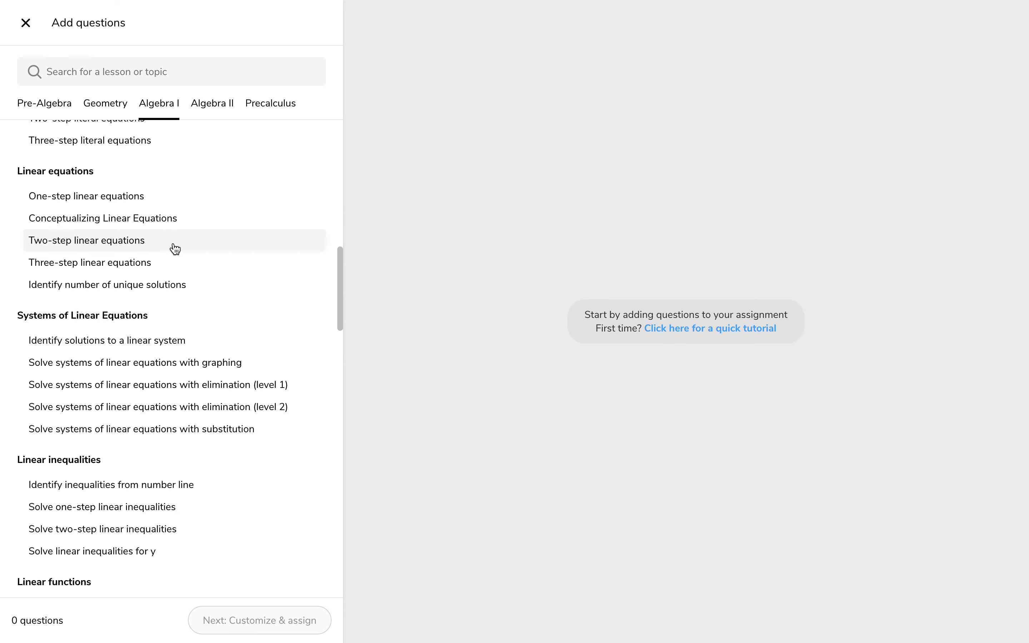
scroll(175, 248, down, 7)
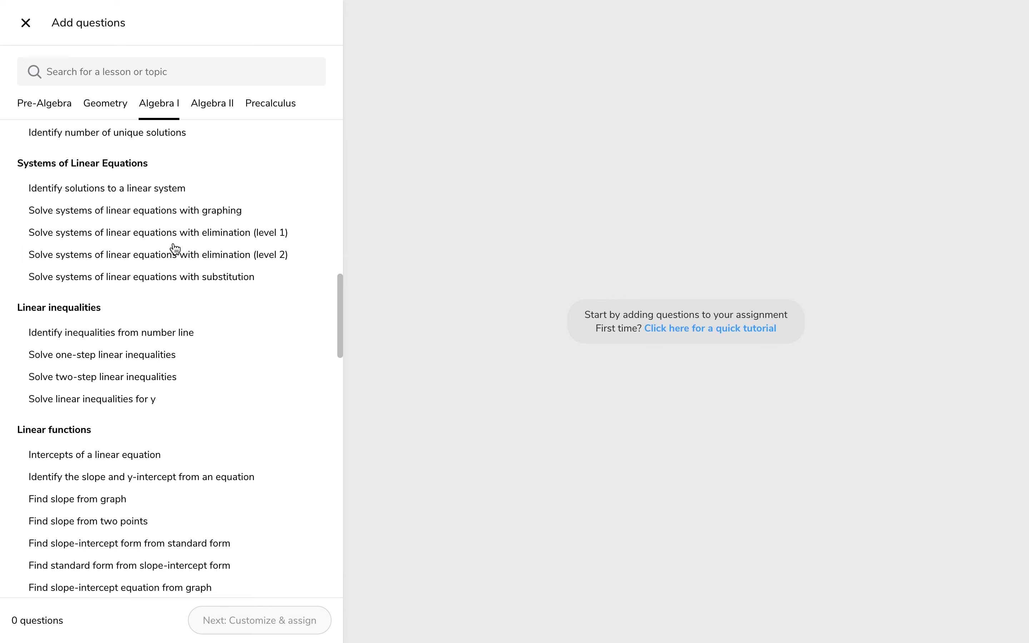
scroll(175, 249, up, 9)
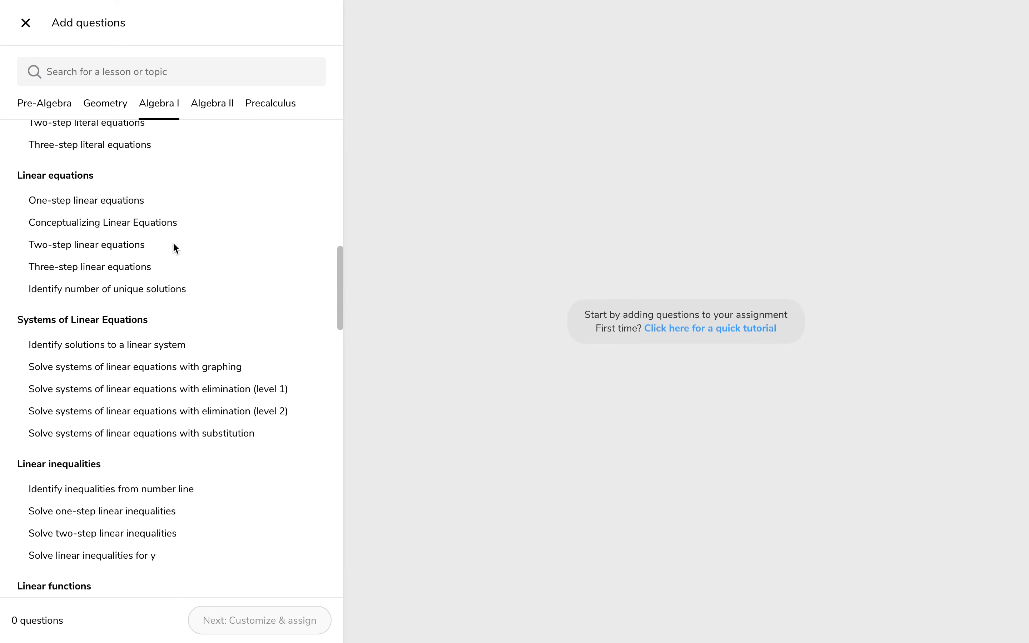
Add One-step linear equations questions: three of a = x + b, two of a = bx and two of a = (b/c)x.
click(130, 269)
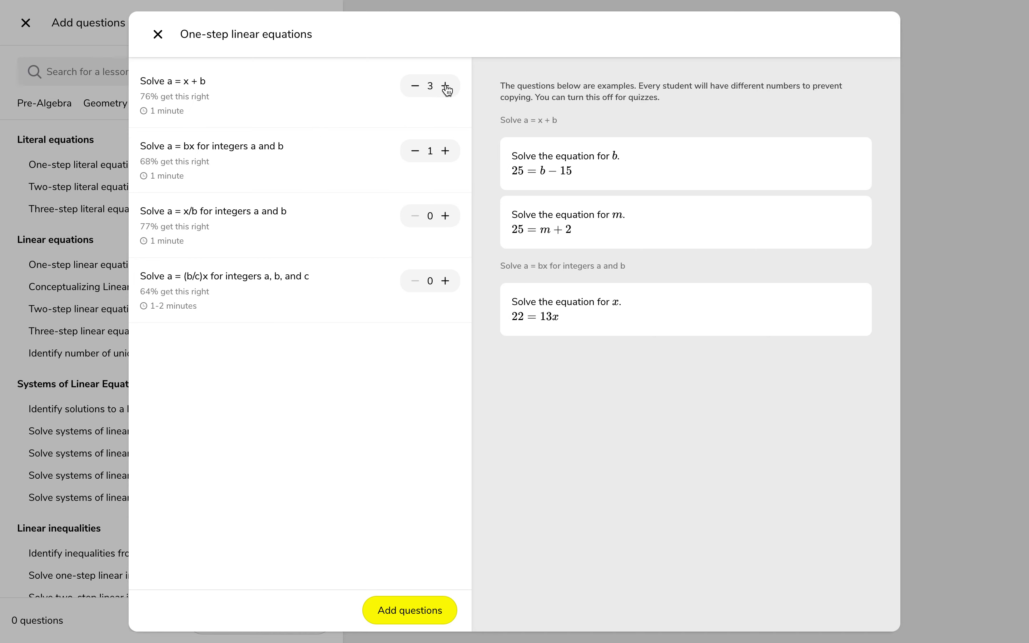
click(445, 152)
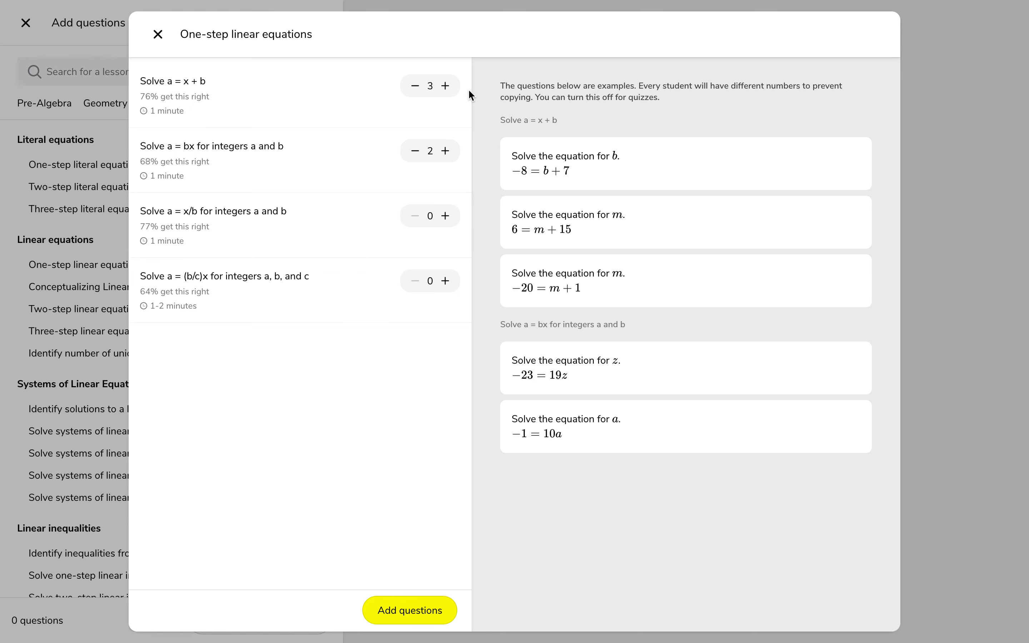
click(445, 282)
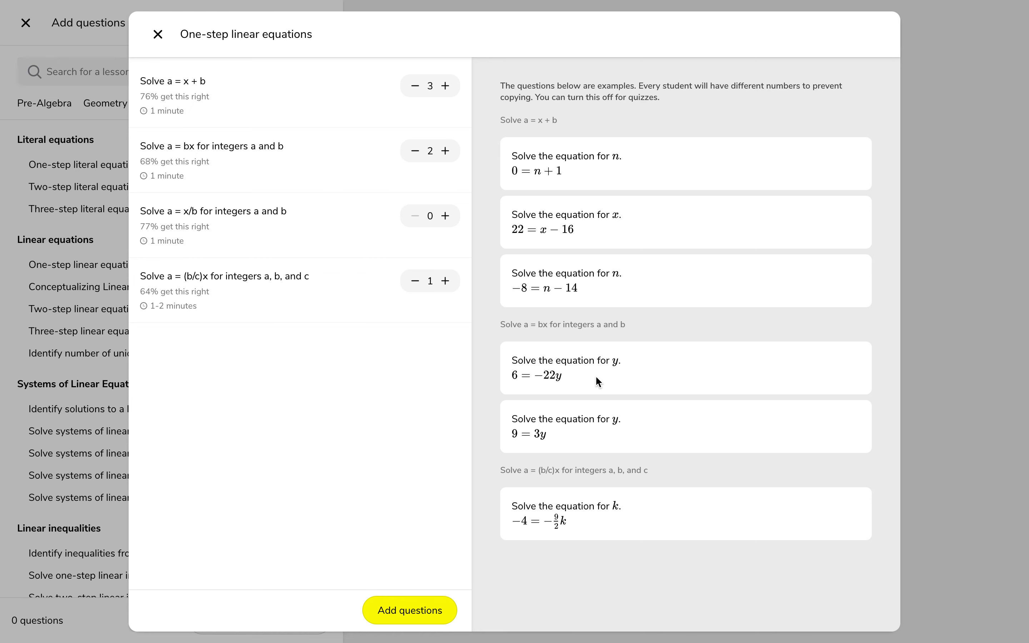
click(445, 281)
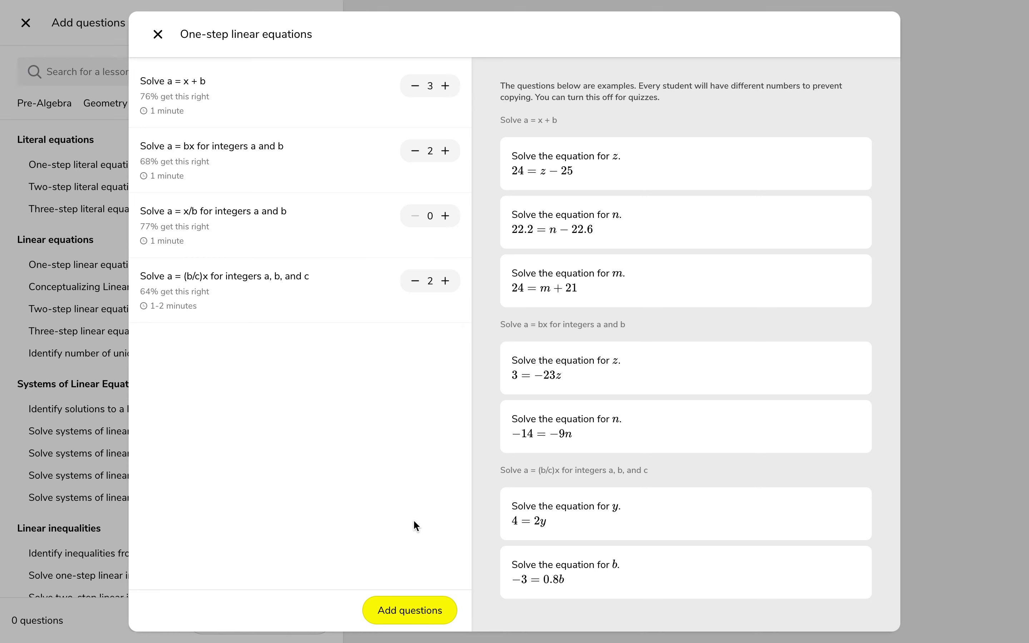
click(414, 609)
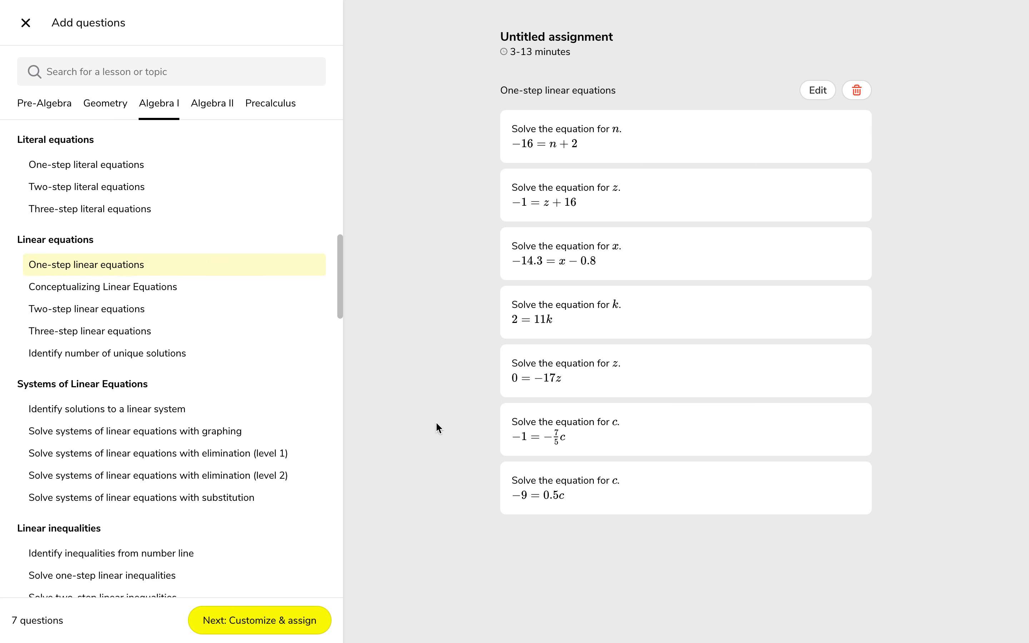
Proceed to customizing the assignment and name it "Homework #2: One-step linear equations".
click(279, 621)
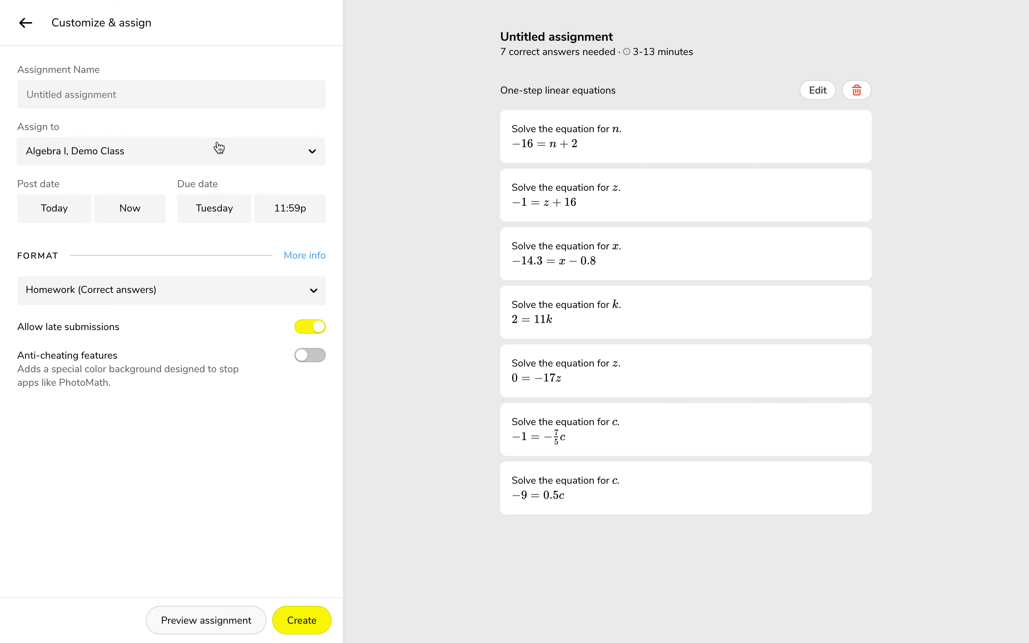
click(197, 104)
text(Homework #3)
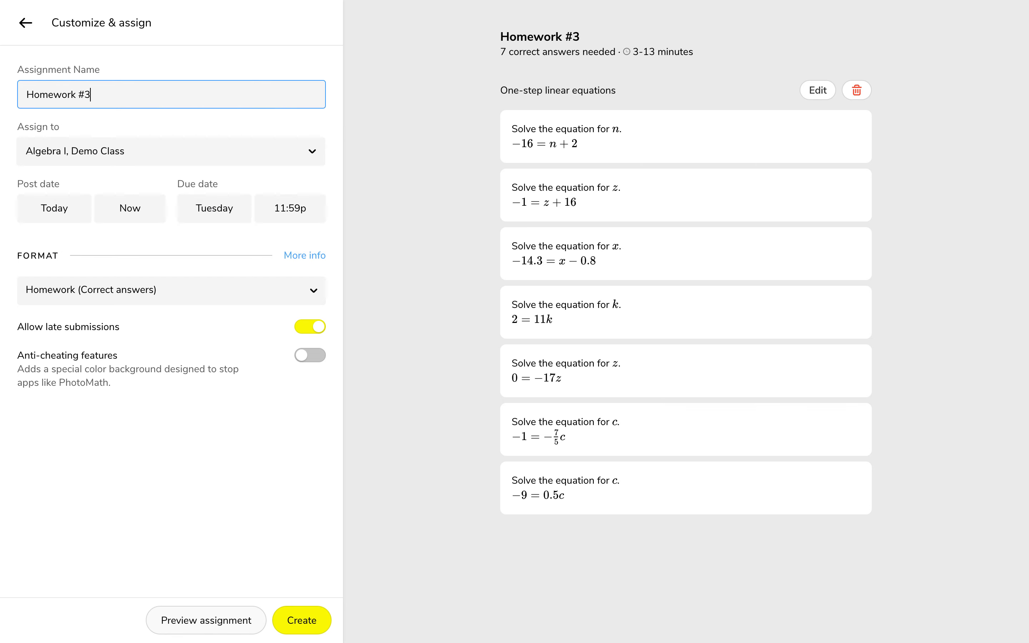
key(BackSpace)
text(2: One-step l)
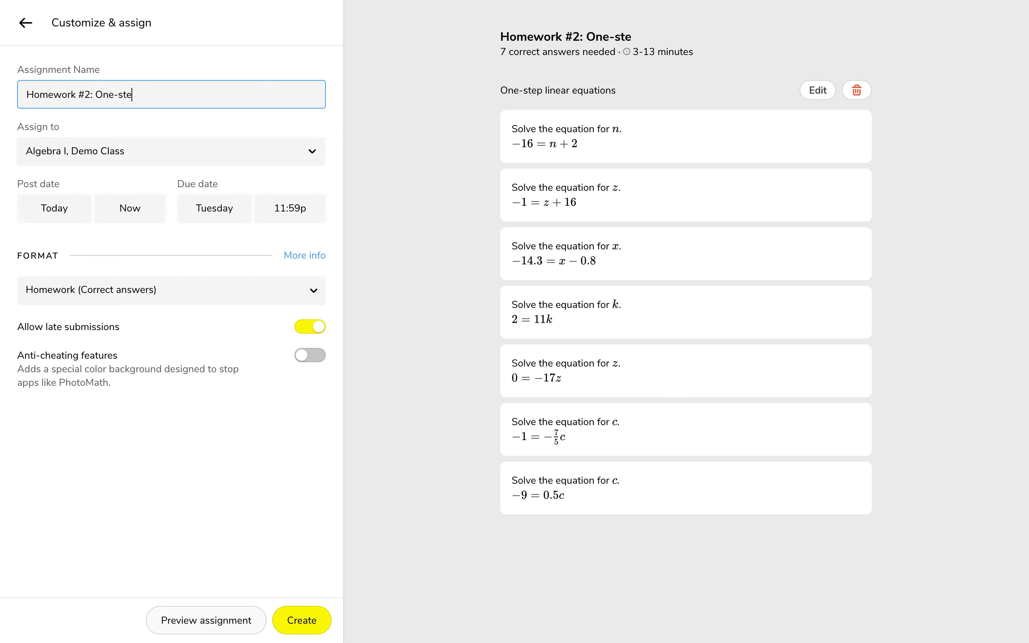
text(inear equations)
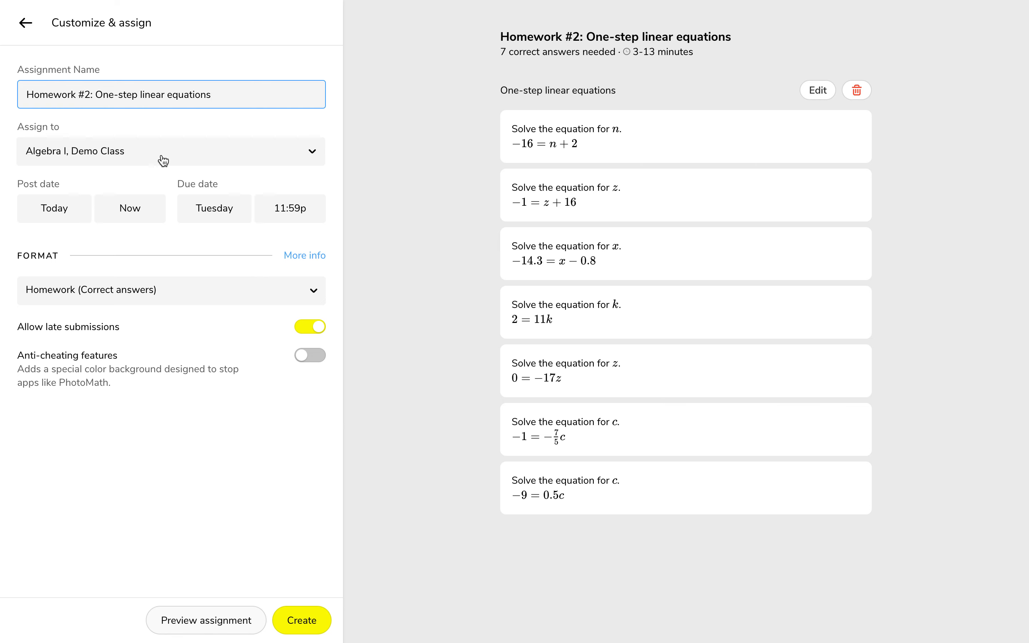
click(153, 181)
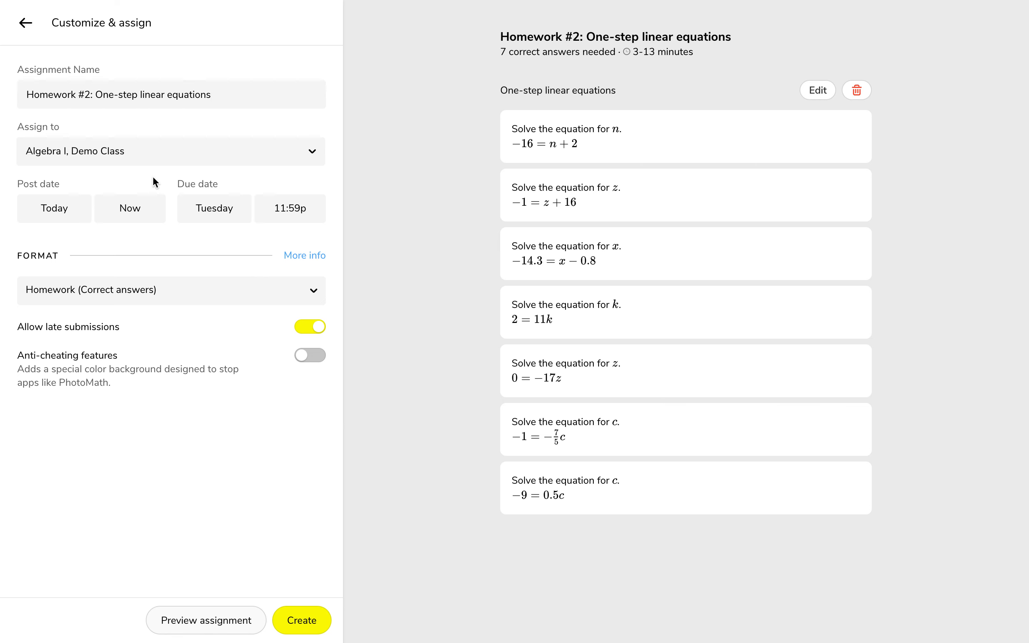
Schedule the assignment to post on December 14, 2020 at 10:00a and be due on December 16 at 11:00a.
click(65, 209)
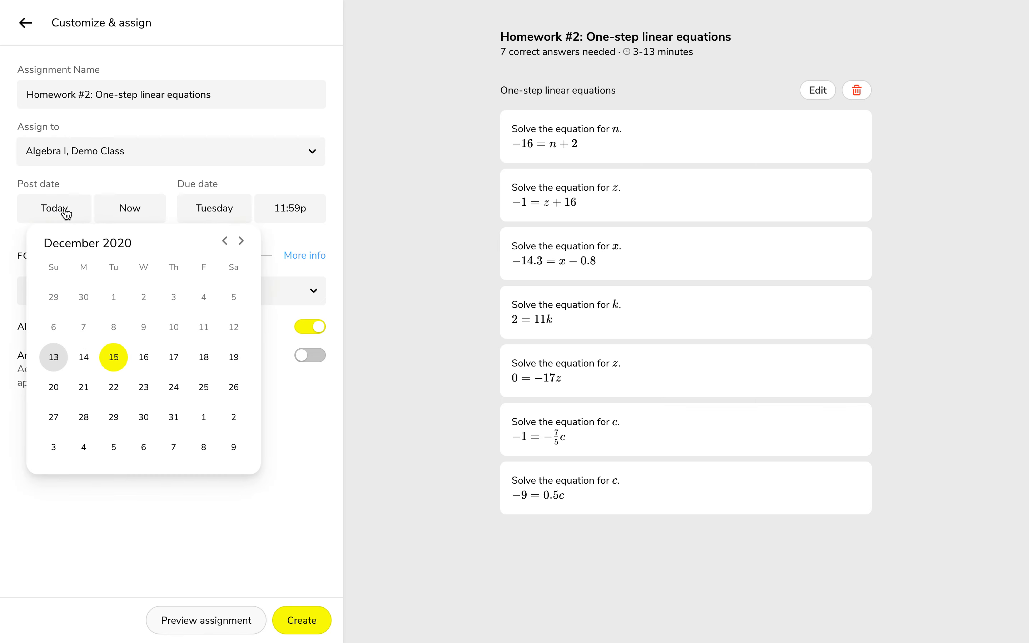
click(83, 358)
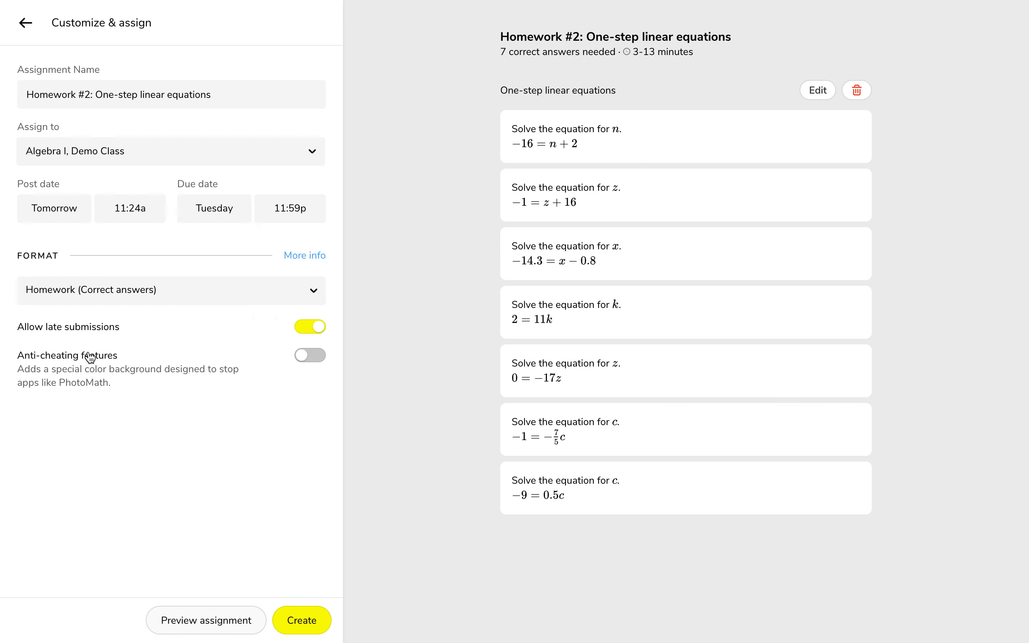
click(204, 208)
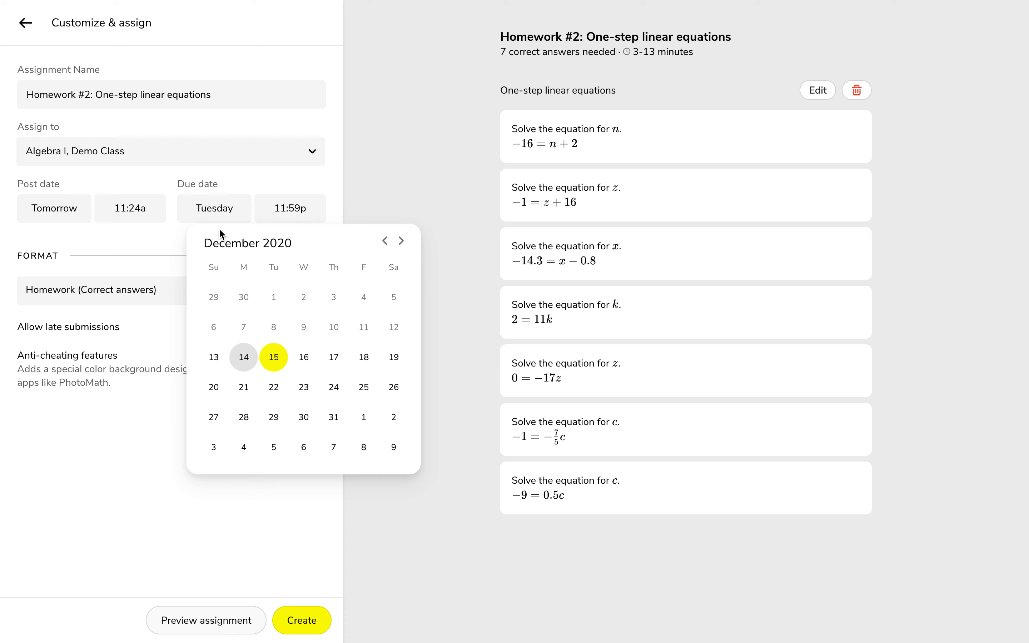
click(308, 361)
click(132, 206)
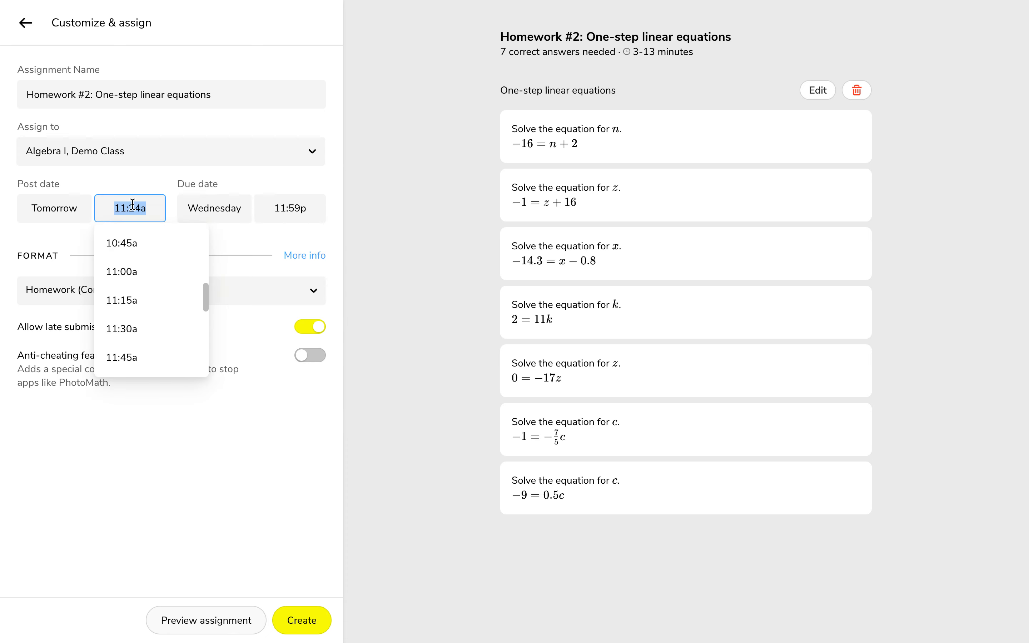
text(10am)
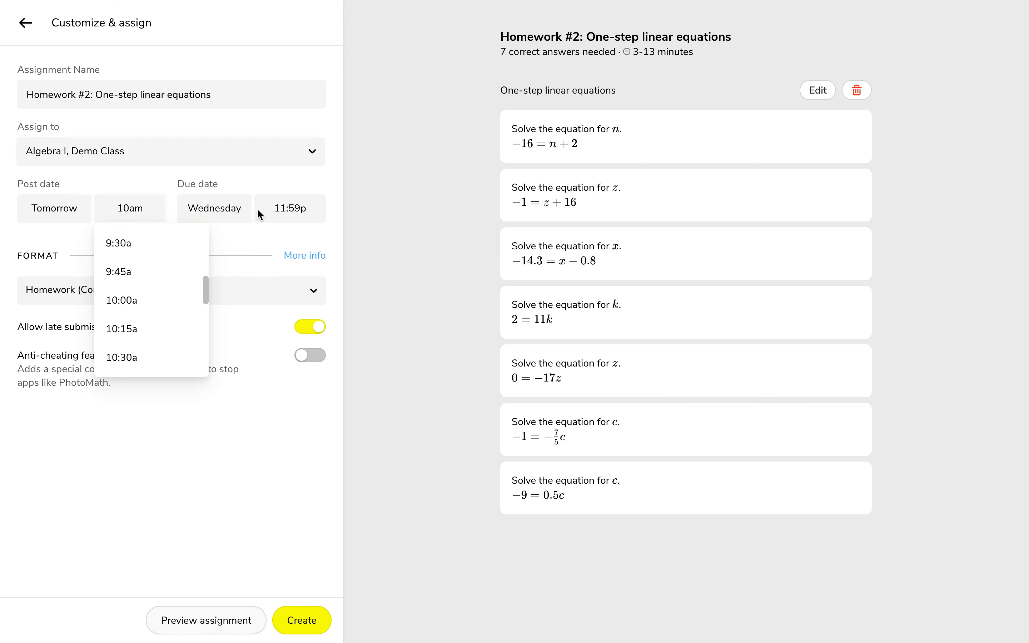
click(282, 208)
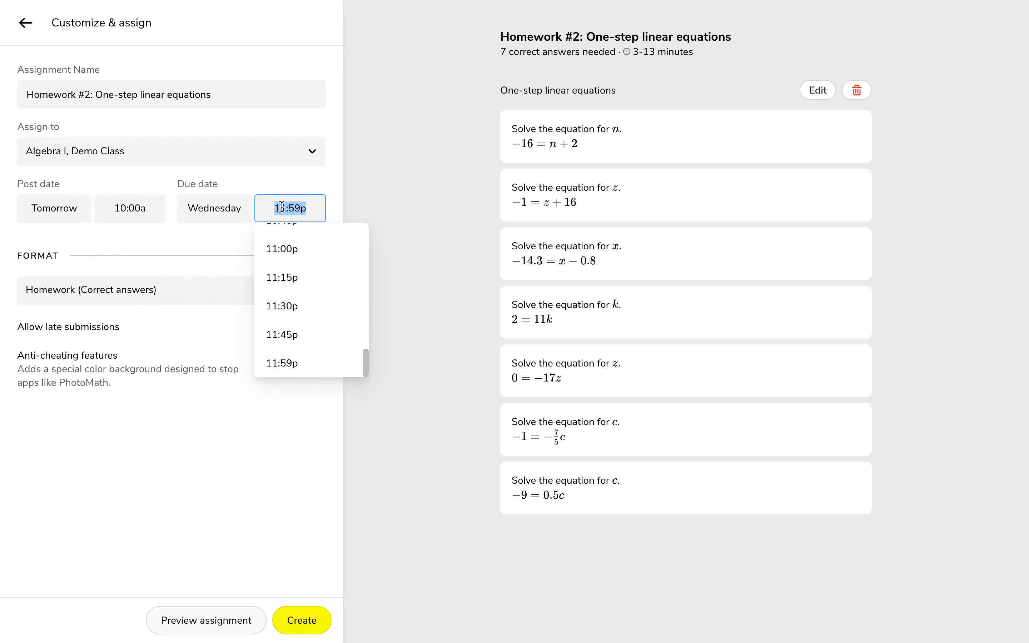
text(11am)
click(212, 241)
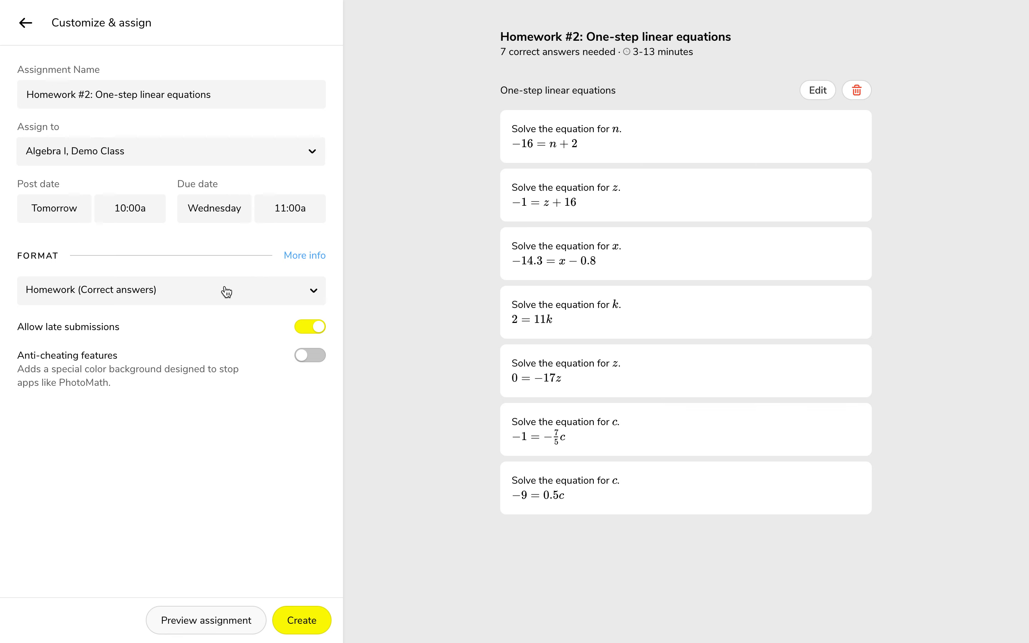
Switch the format to Quiz (Complete all questions) to view its options, and return it to Homework (Correct answers).
click(226, 291)
click(159, 416)
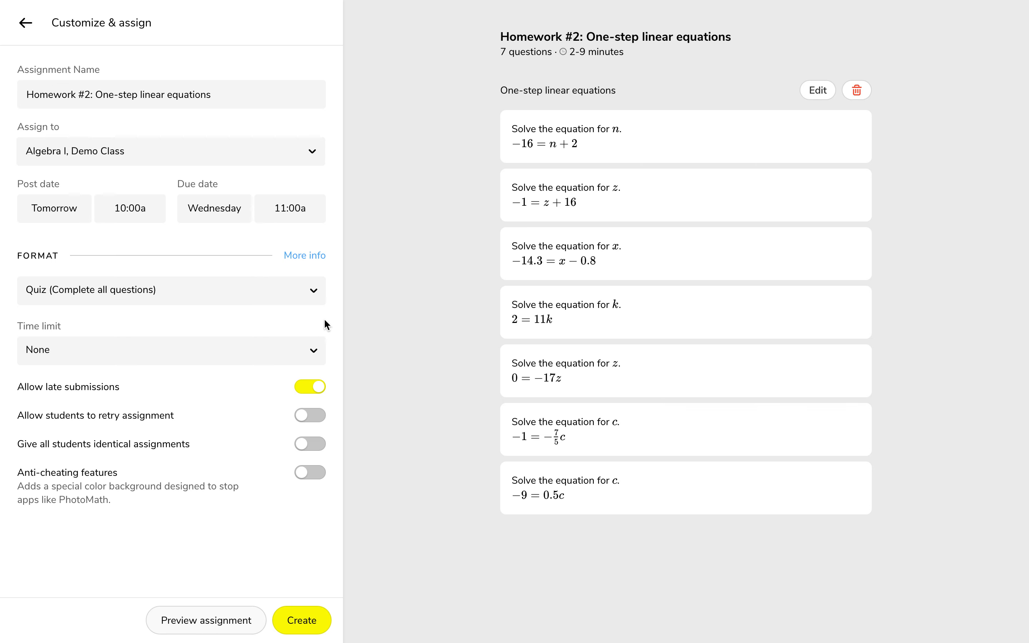
click(311, 294)
click(394, 291)
click(242, 298)
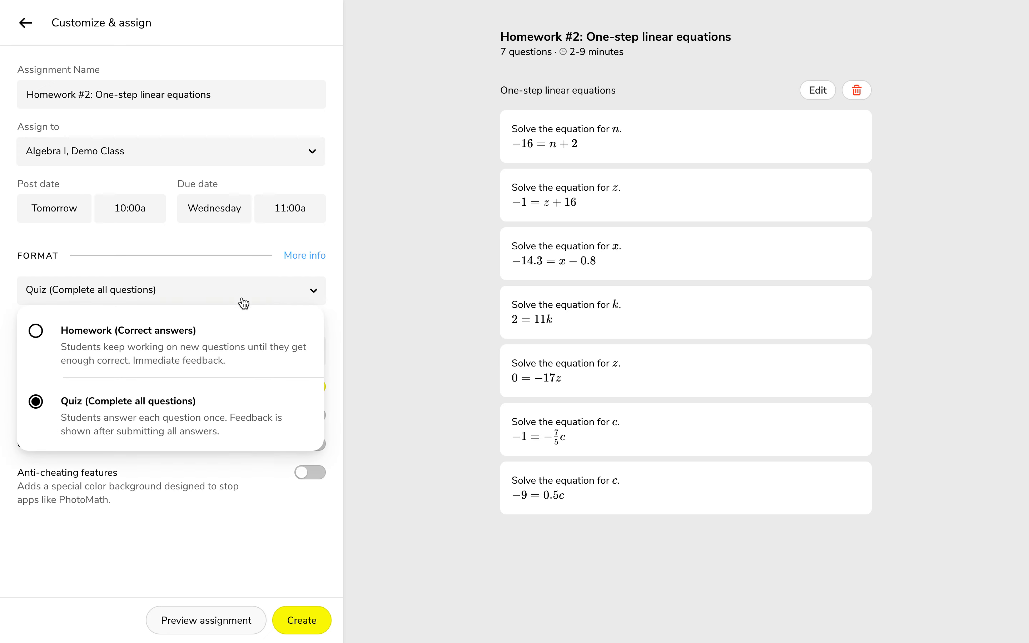
click(225, 339)
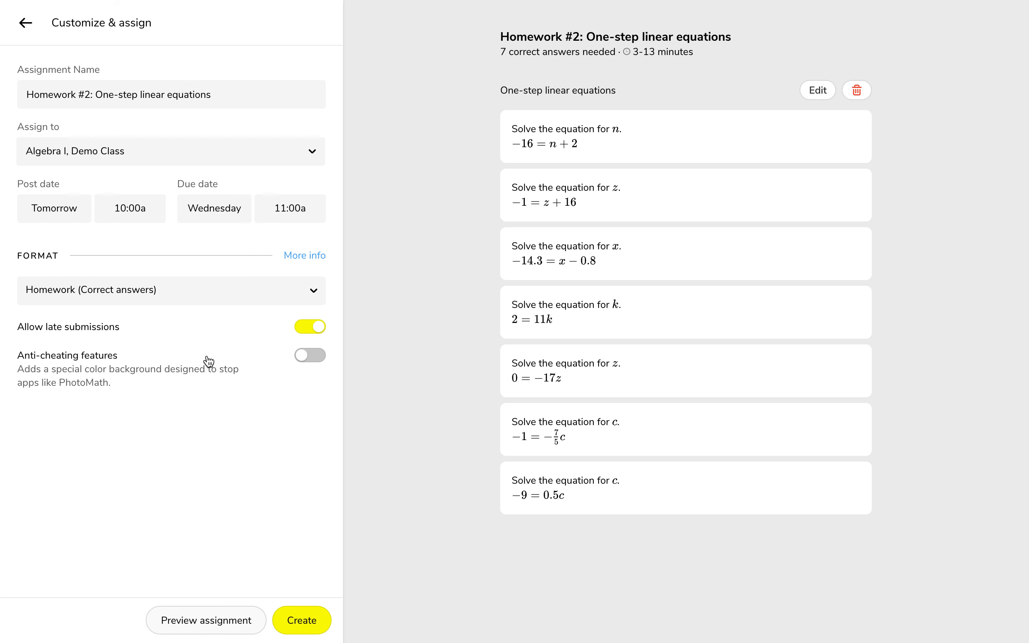
Enable the anti-cheating features and create the assignment.
click(319, 360)
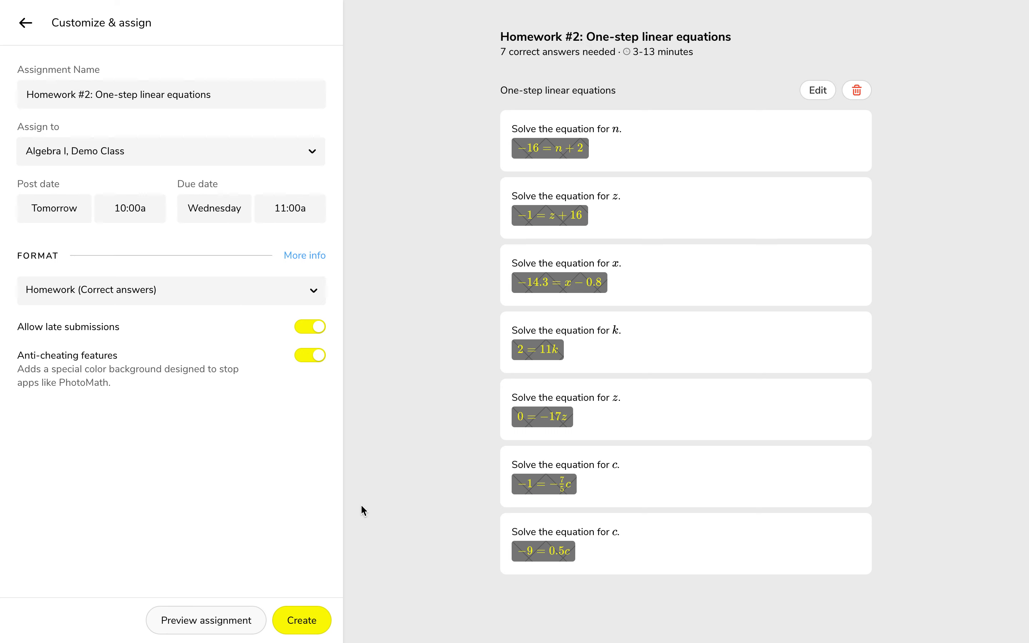
click(300, 621)
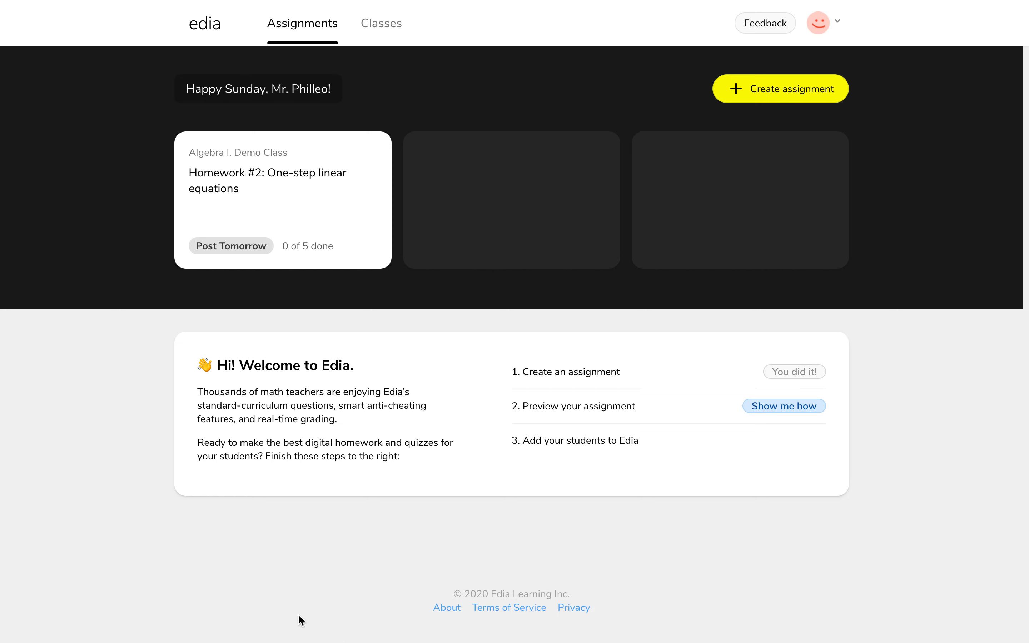
Open the Homework #2 assignment and start its student preview.
click(282, 198)
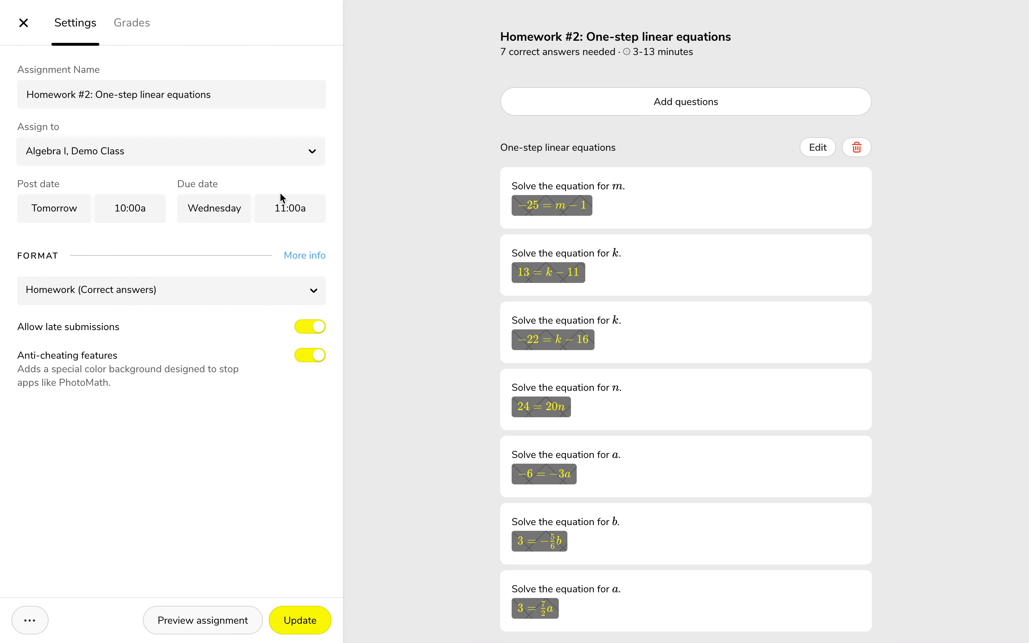
click(215, 627)
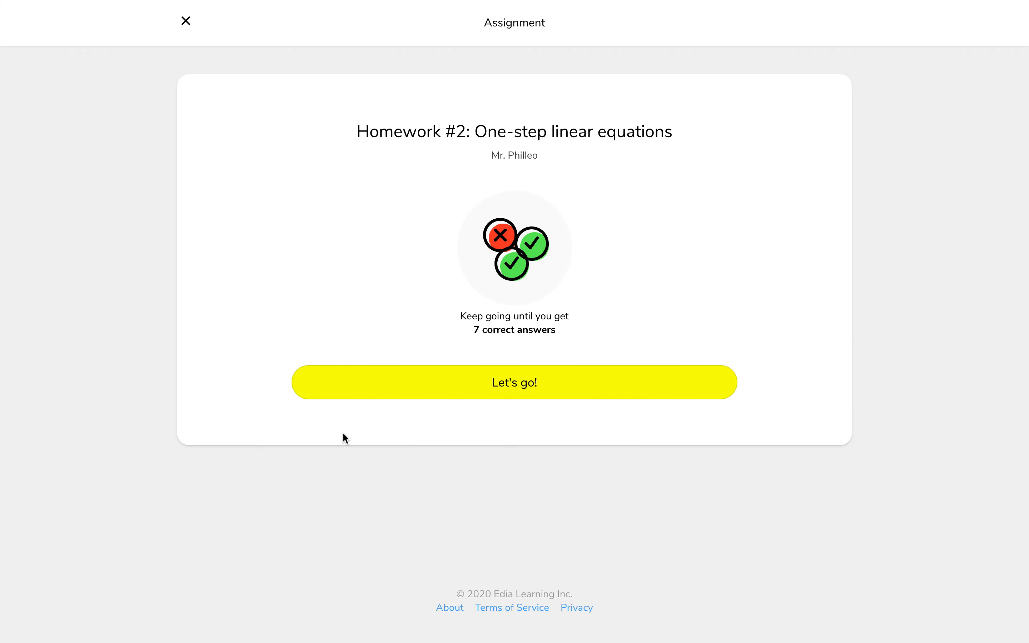
click(439, 383)
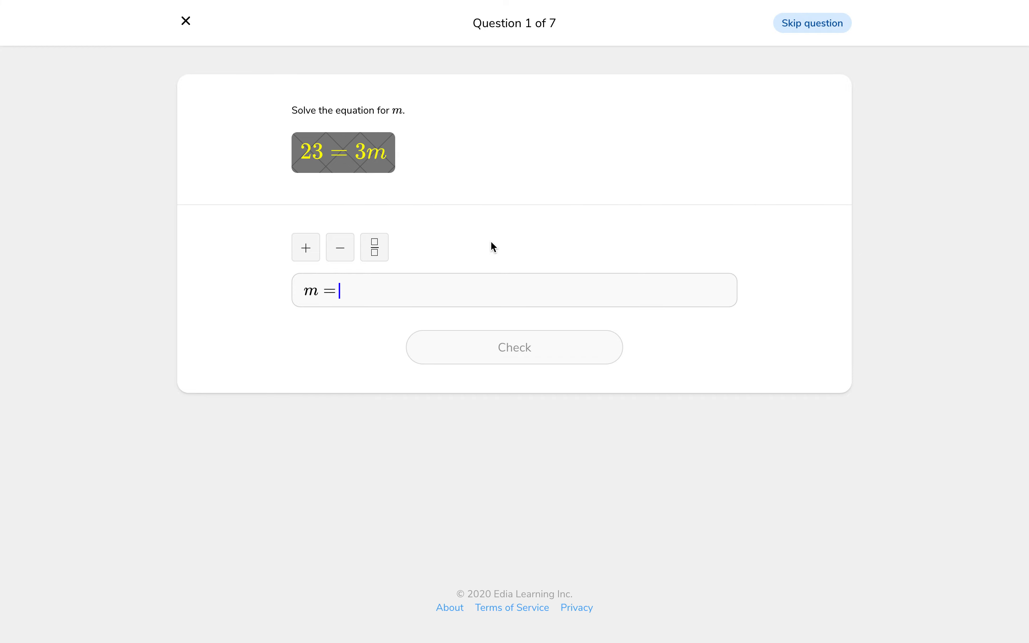
Answer the first preview question with m = 23/3, check it and view the explanation.
text(23/3)
click(485, 352)
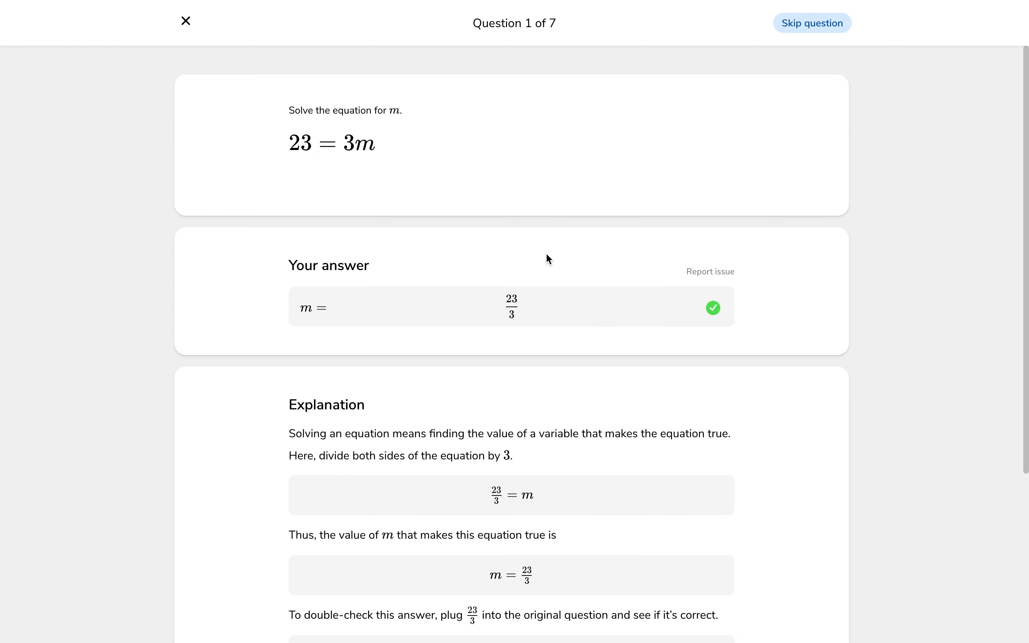
scroll(546, 254, down, 5)
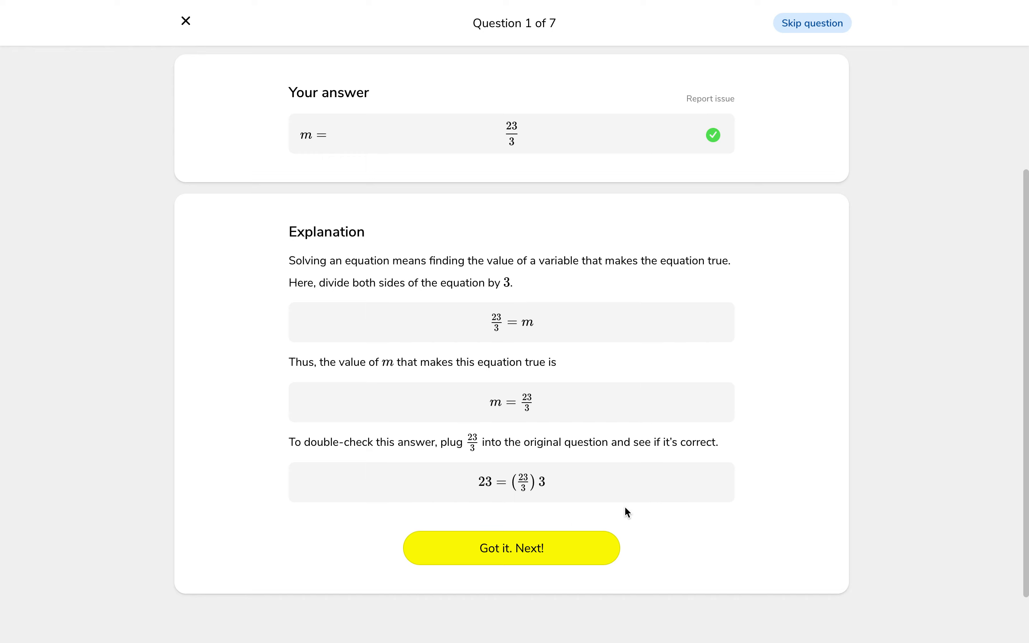
Advance past the first preview question, skip questions 2 through 7 and finish the student preview.
click(552, 549)
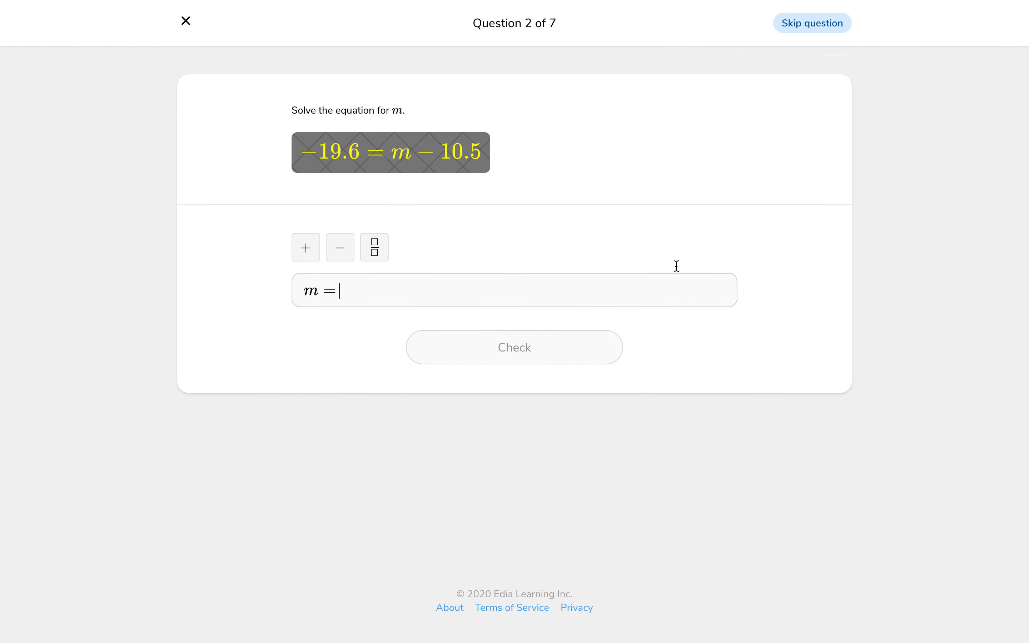
click(806, 24)
click(805, 24)
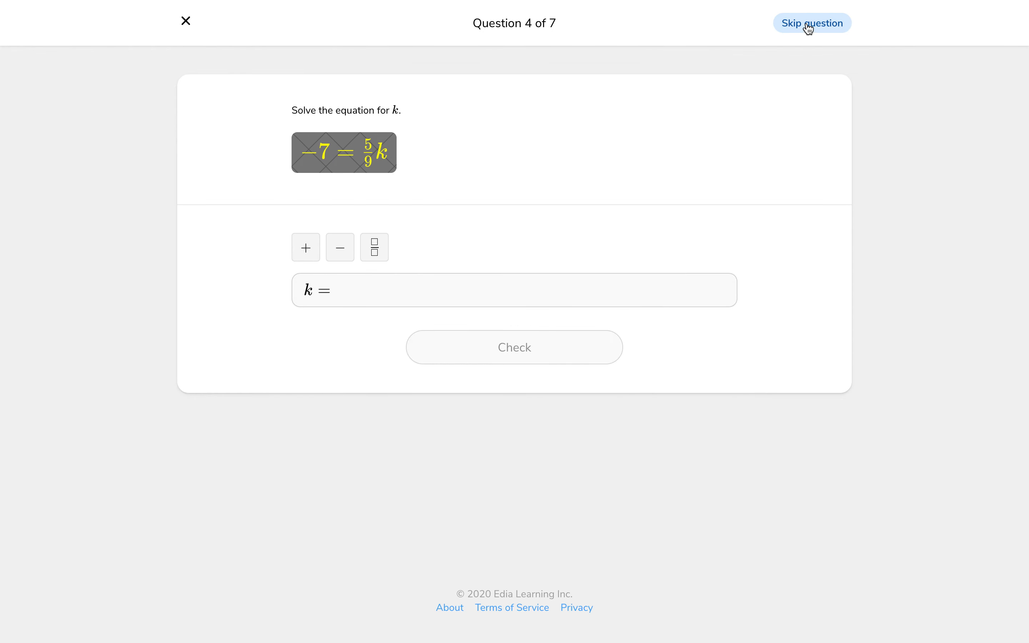
click(806, 24)
click(807, 25)
click(807, 26)
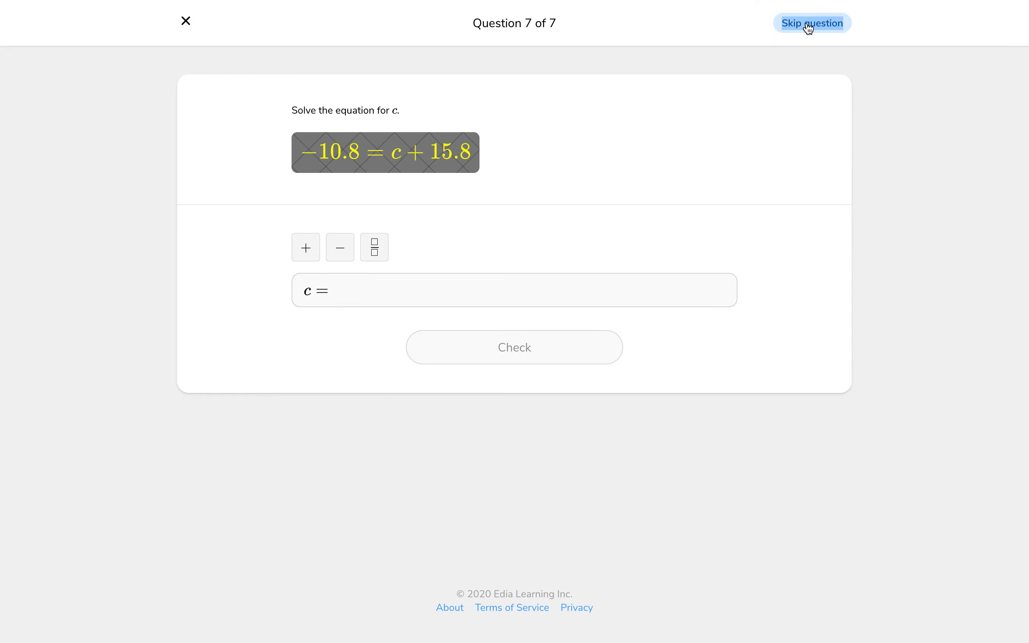
click(808, 27)
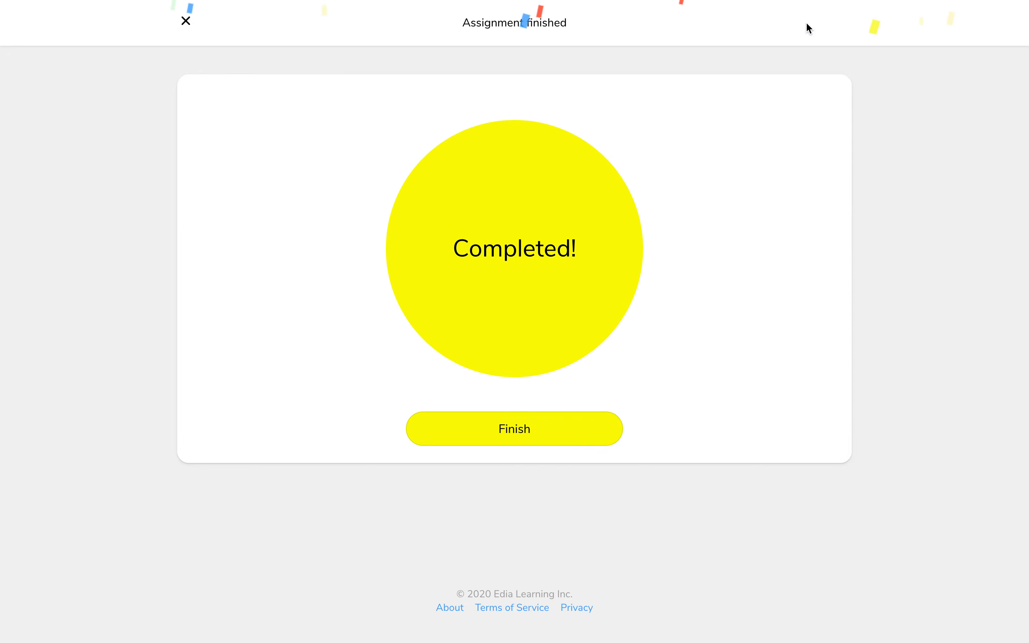
click(569, 419)
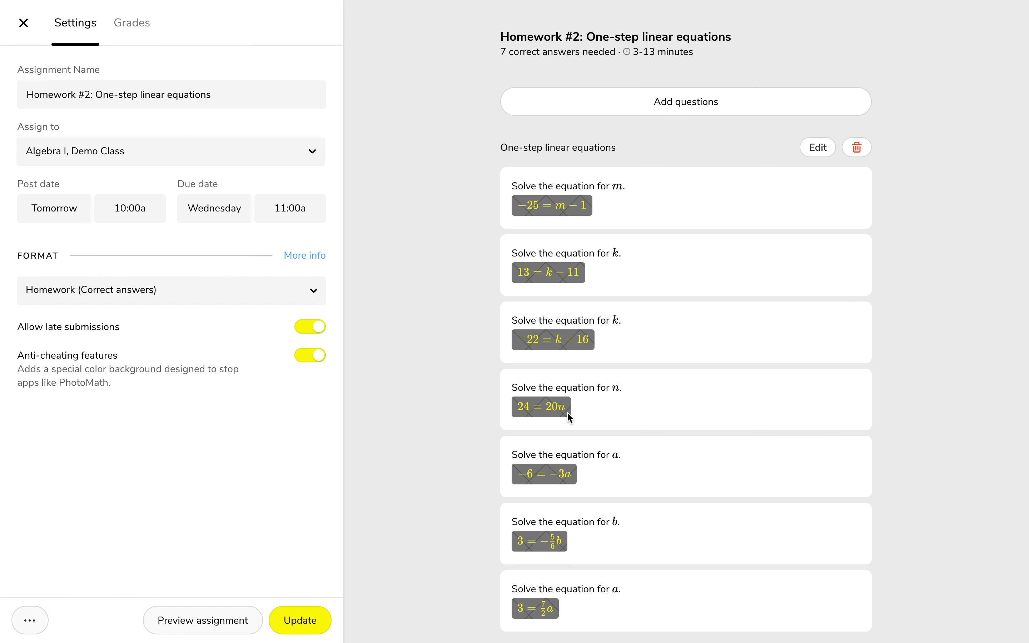
Close the Homework #2 assignment settings and open the Classes page with the class creation and import options.
click(23, 23)
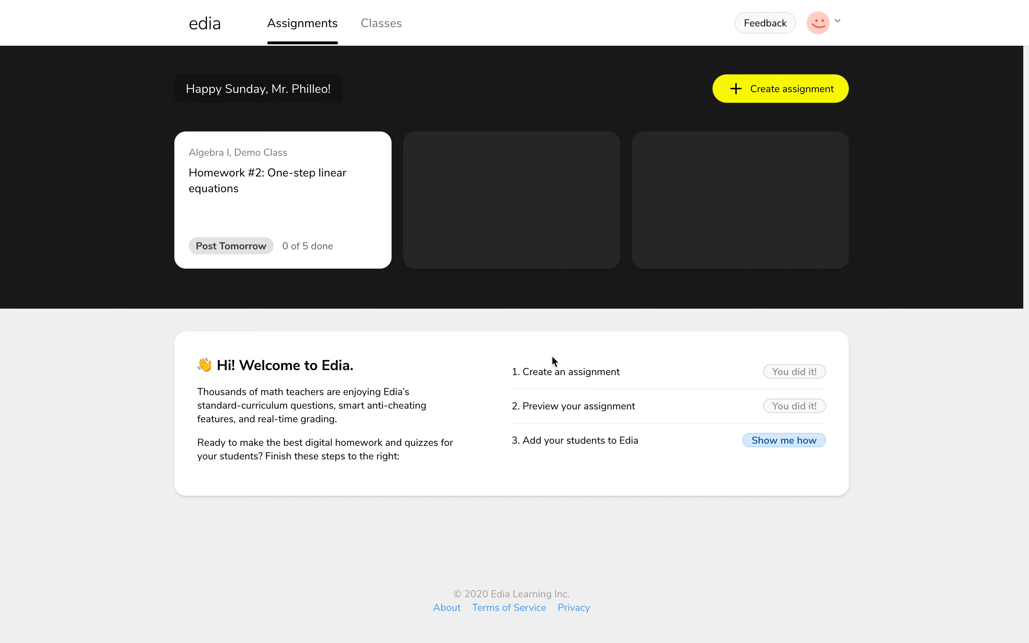
click(383, 36)
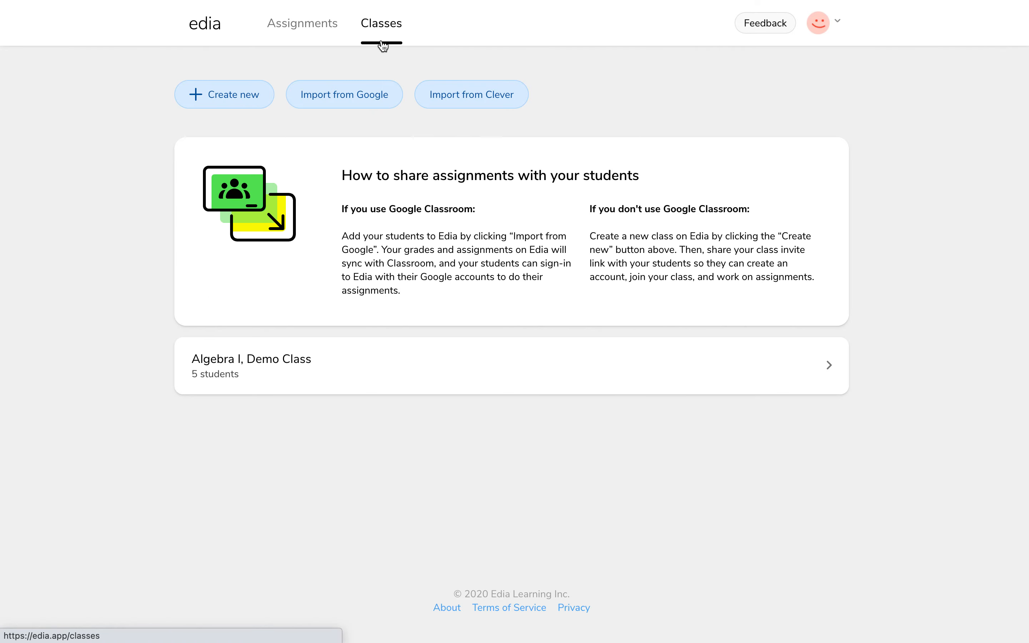